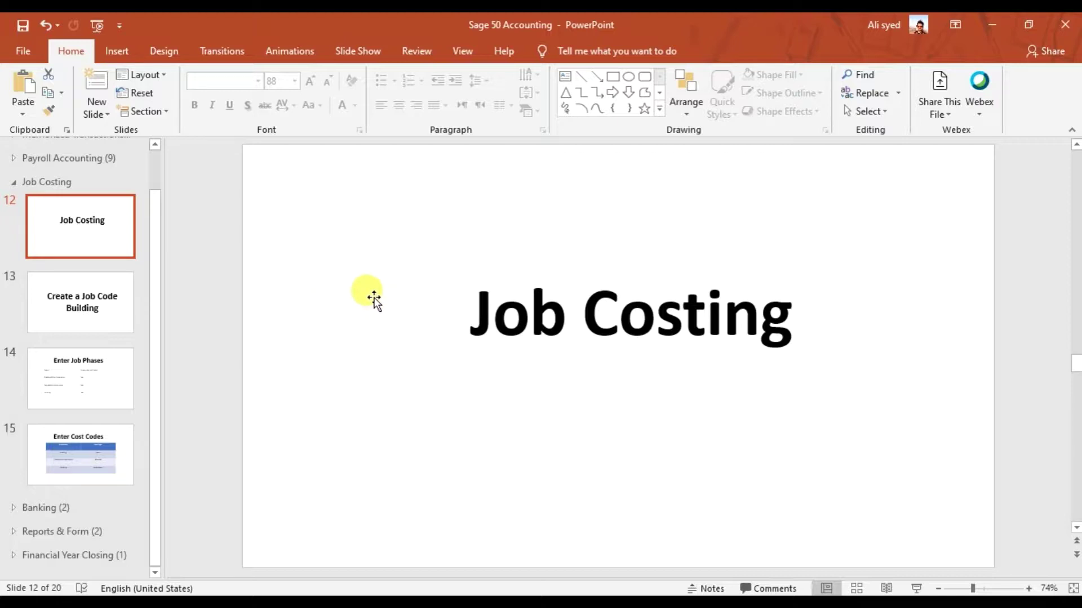
# - Show slide 13, 'Create a Job Code Building', and select 'Job Code' in its title
pyautogui.click(110, 311)
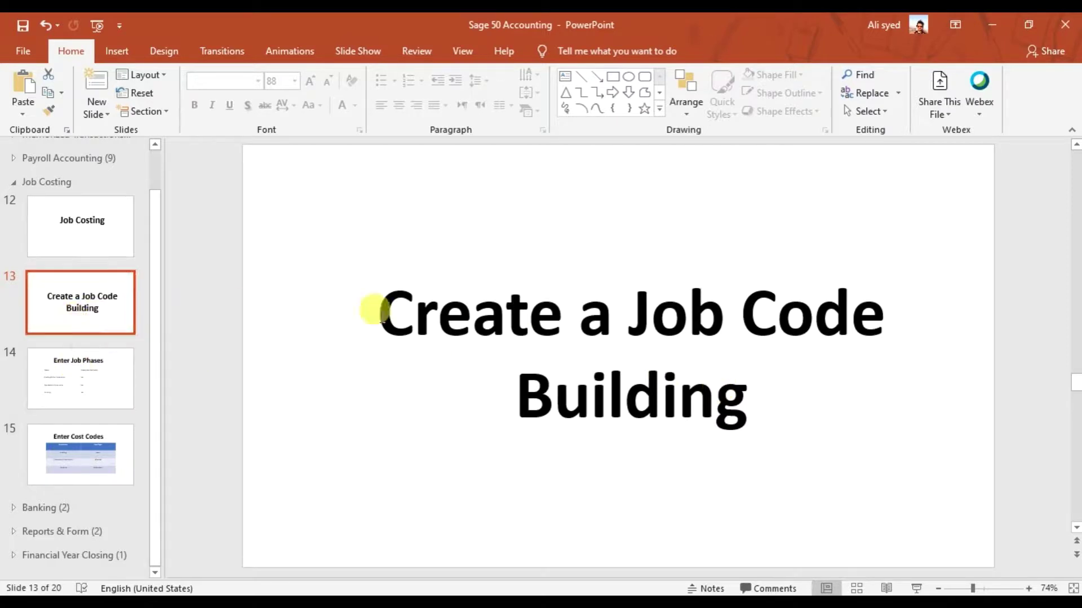
pyautogui.moveTo(641, 304); pyautogui.dragTo(866, 317)
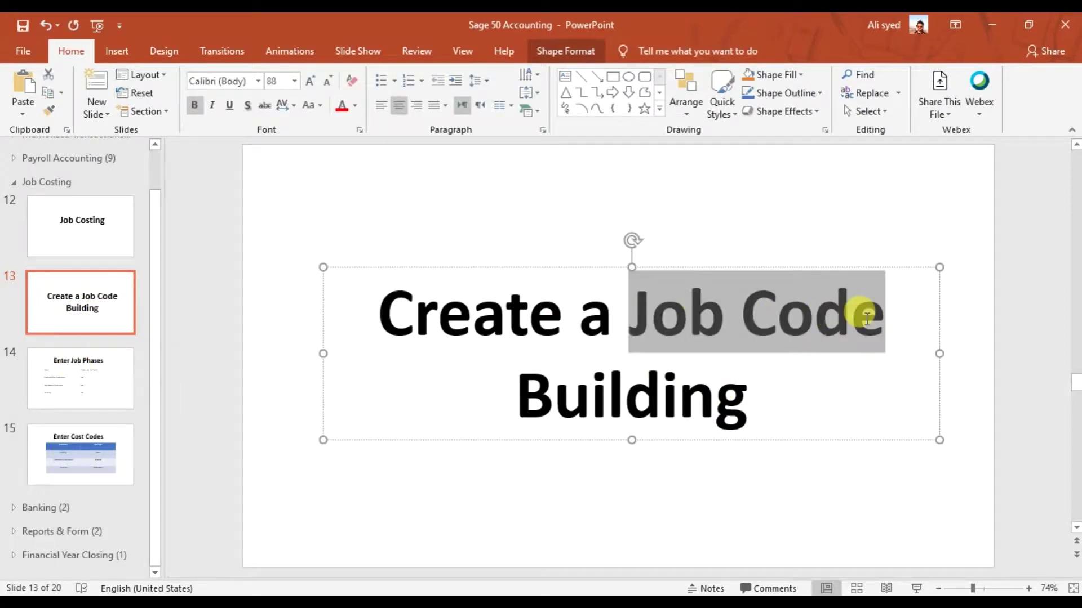
pyautogui.doubleClick(866, 316)
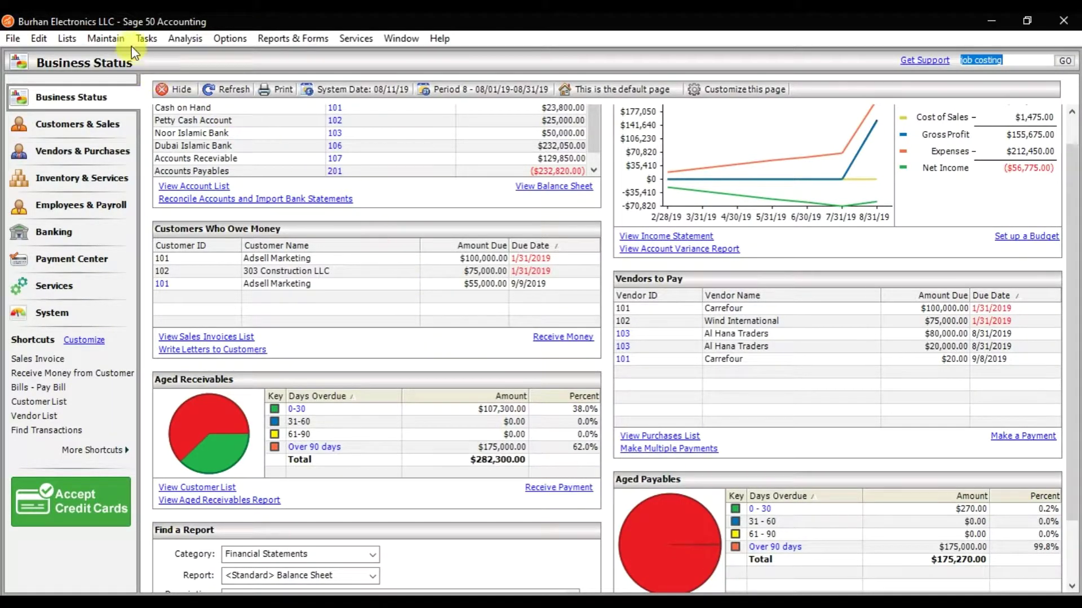
# - Open the Maintain Jobs window from Maintain > Job Costs > Jobs
pyautogui.click(127, 44)
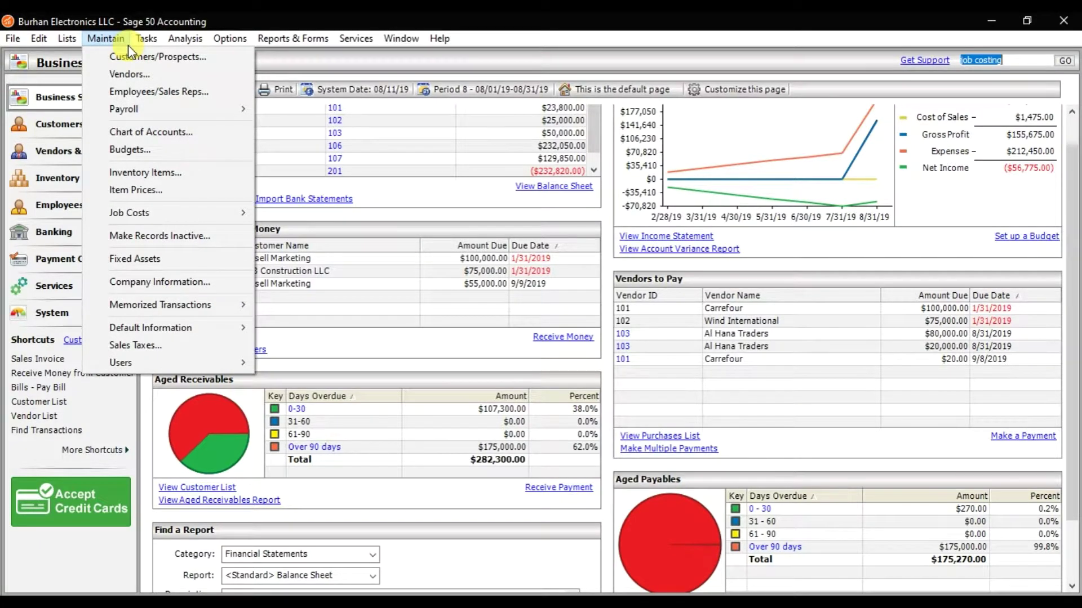
pyautogui.moveTo(162, 219)
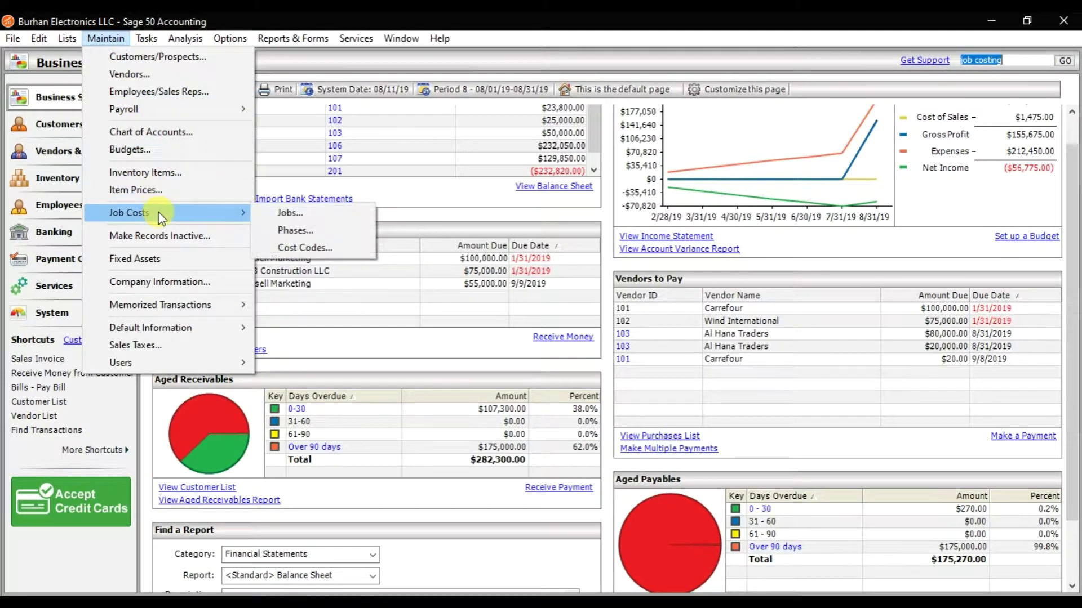
pyautogui.click(322, 215)
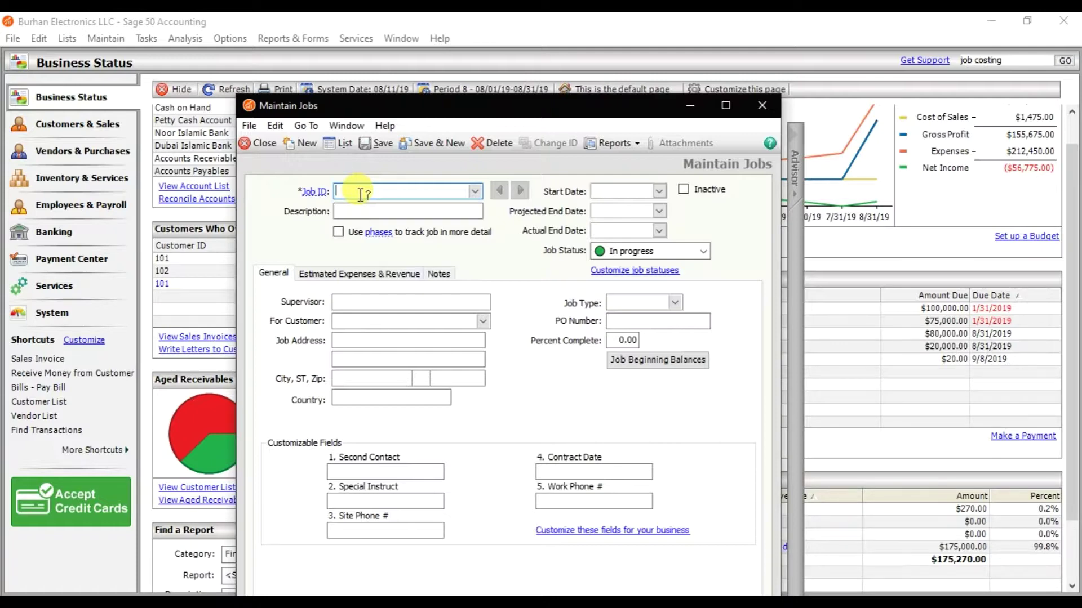
# - Enter Job ID 100-Building with the description Building Dubai
pyautogui.write('100')
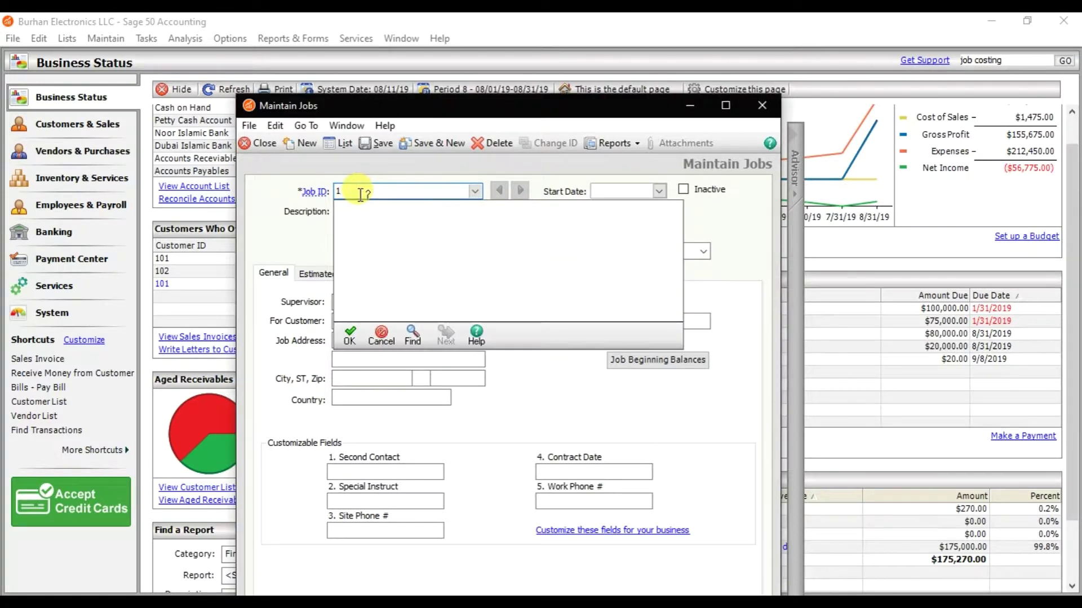
pyautogui.write('-')
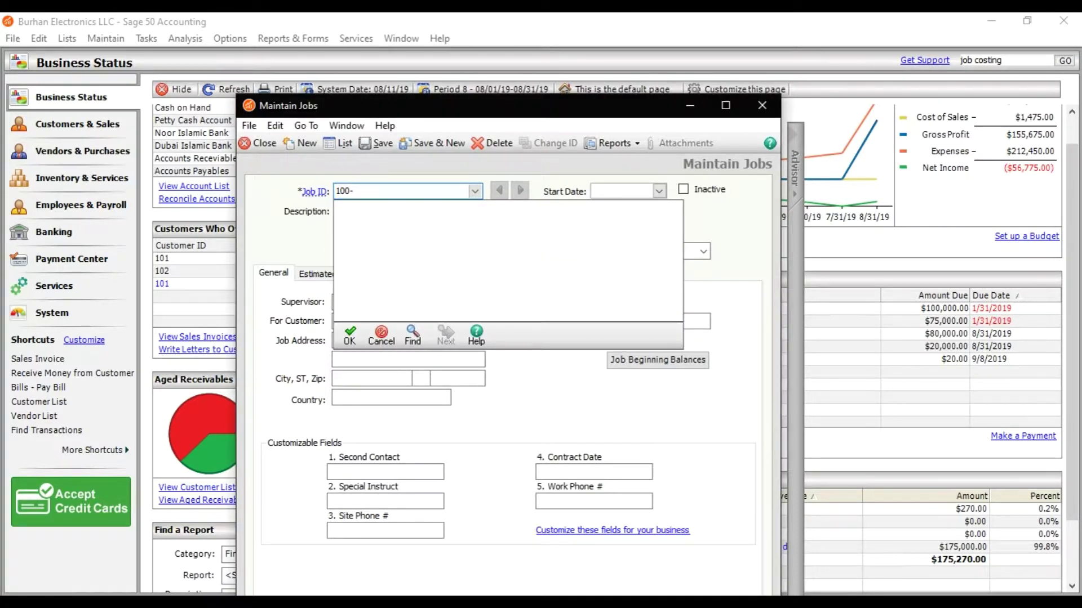
pyautogui.write('Building')
pyautogui.press('Tab')
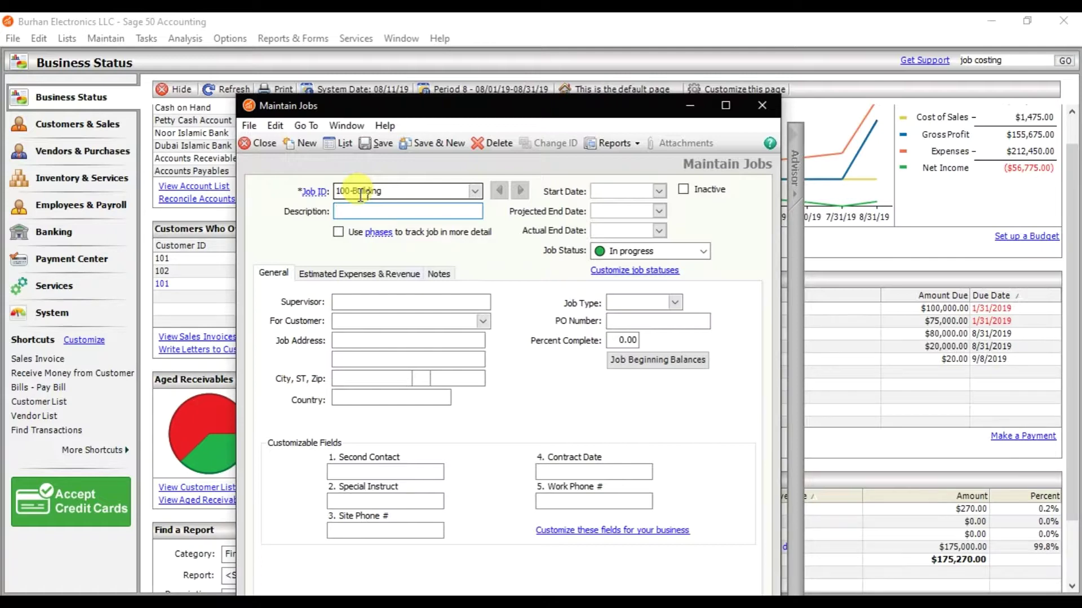
pyautogui.write('Buil')
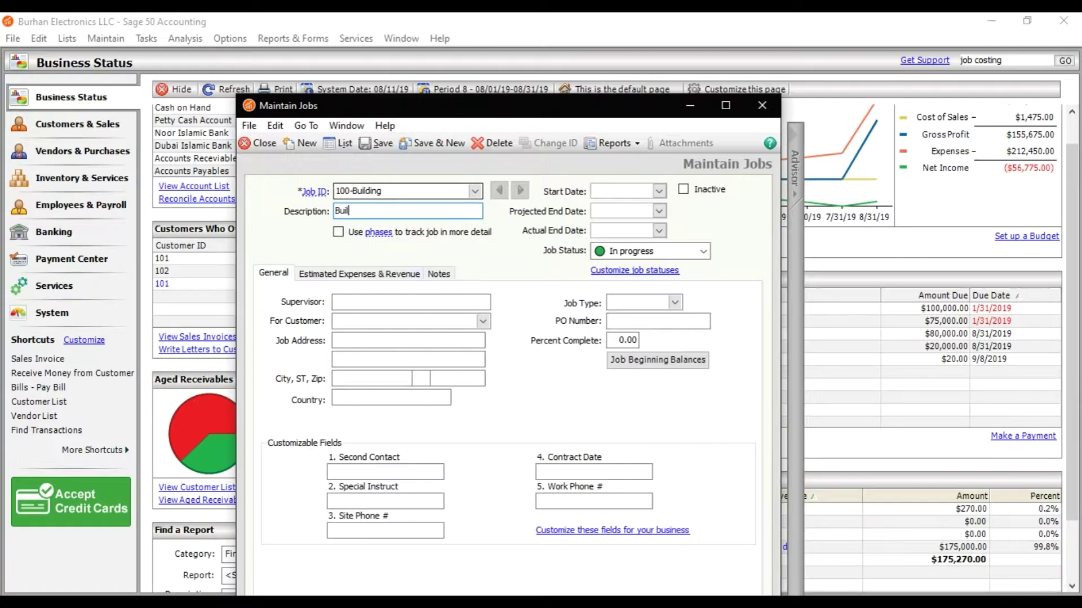
pyautogui.write('ding Dubai')
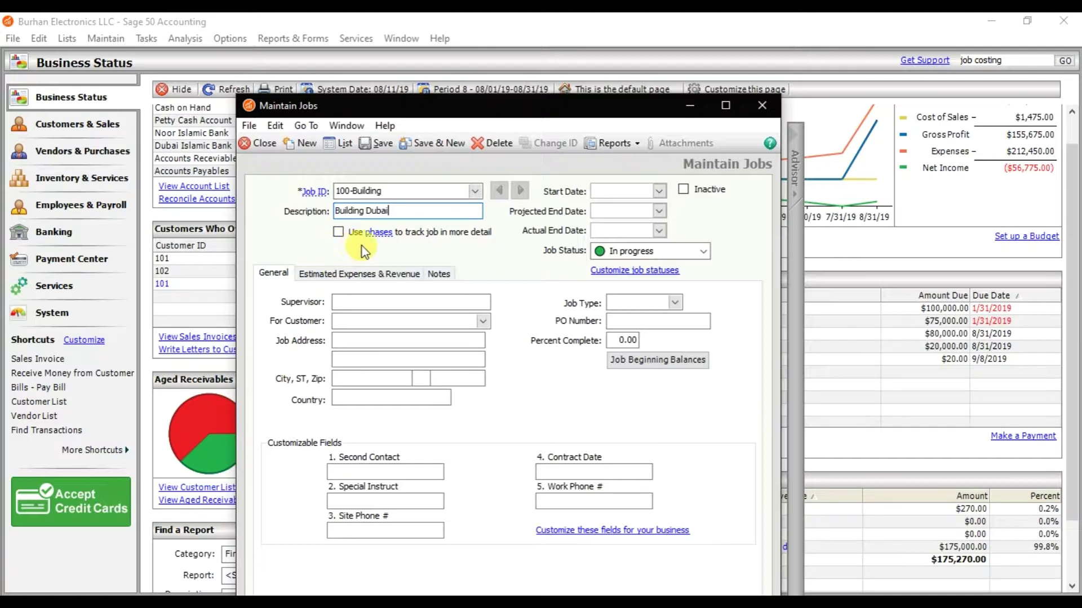
pyautogui.click(387, 275)
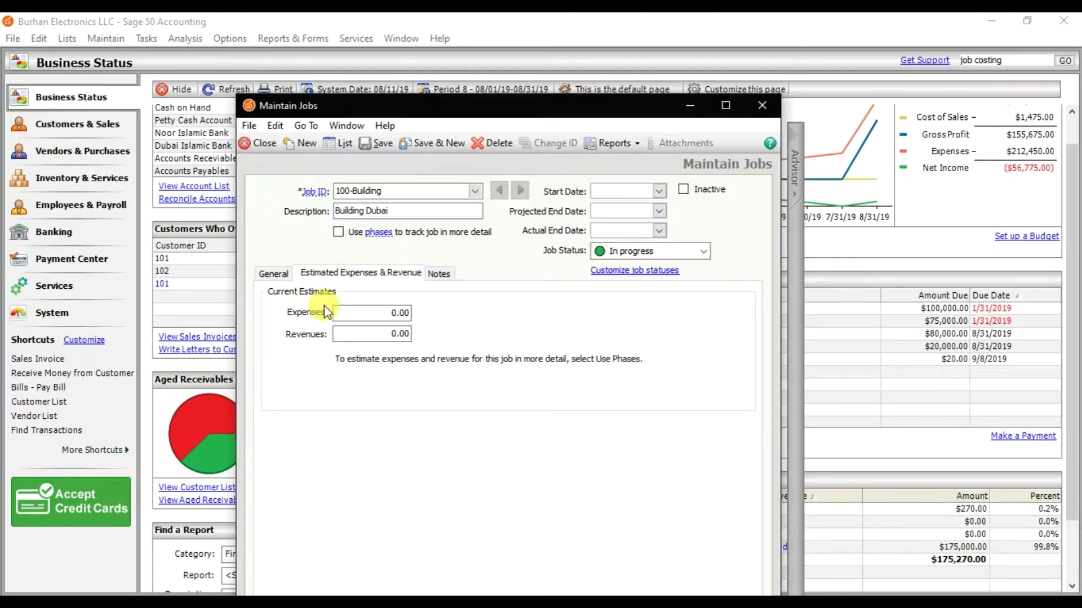
# - Check the estimated expense and revenue amounts, then tick Use phases for the job
pyautogui.click(346, 312)
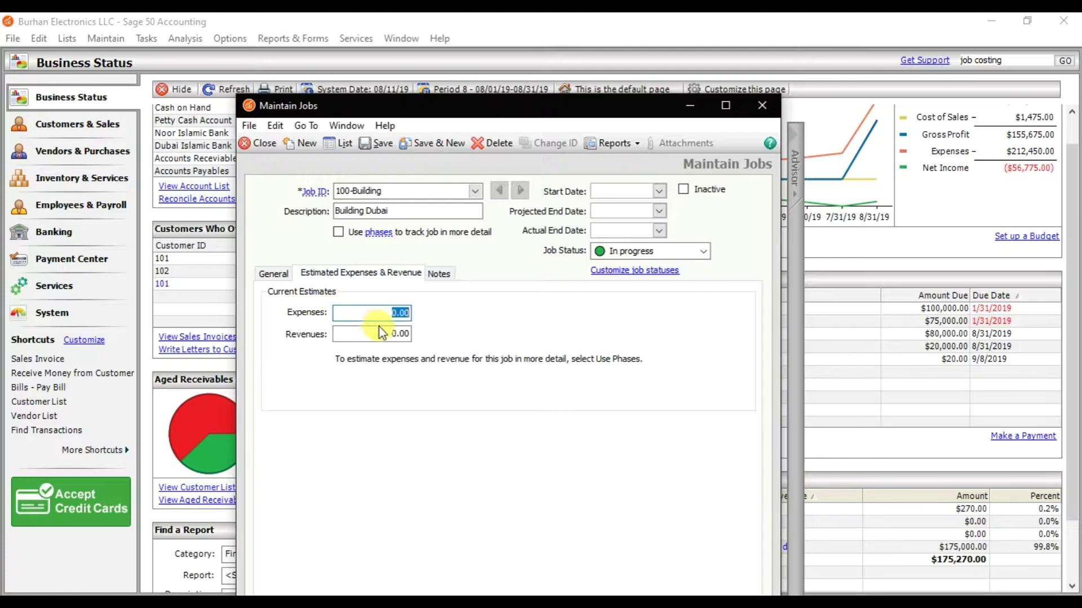
pyautogui.moveTo(399, 334); pyautogui.dragTo(408, 337)
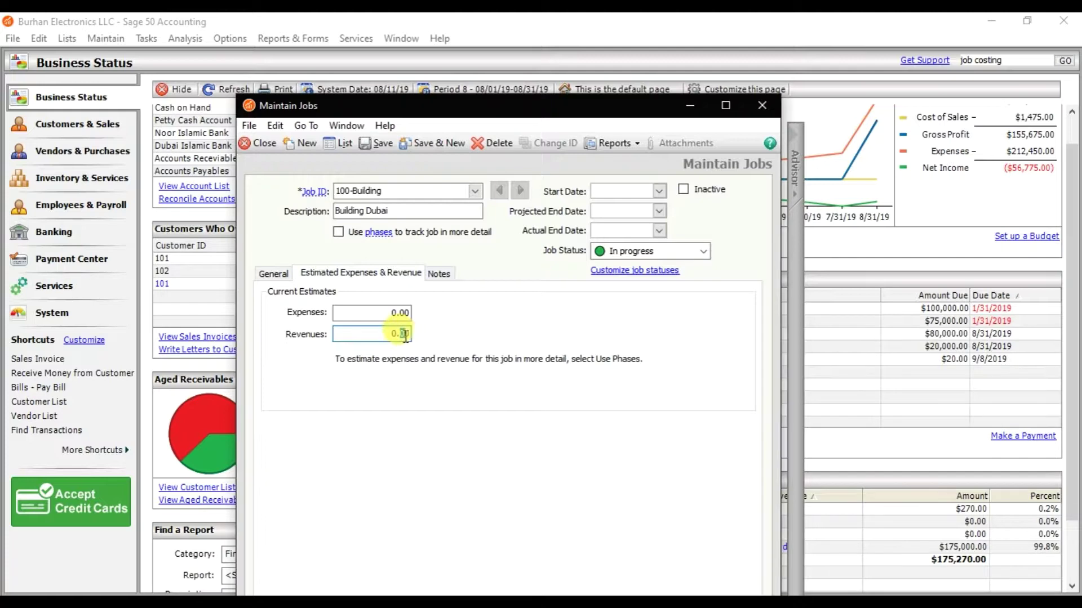
pyautogui.click(389, 312)
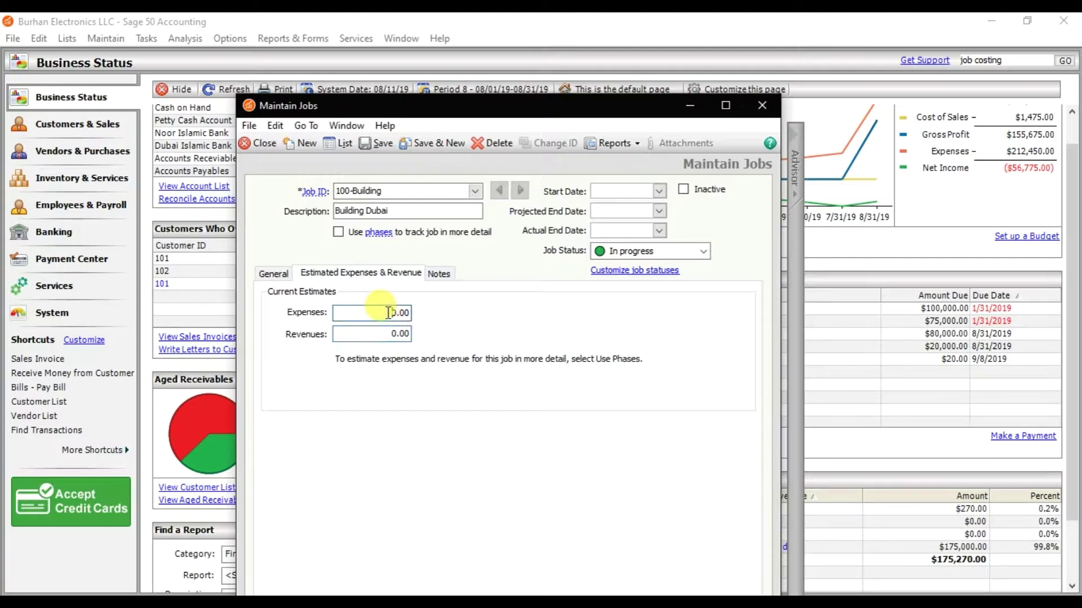
pyautogui.click(390, 333)
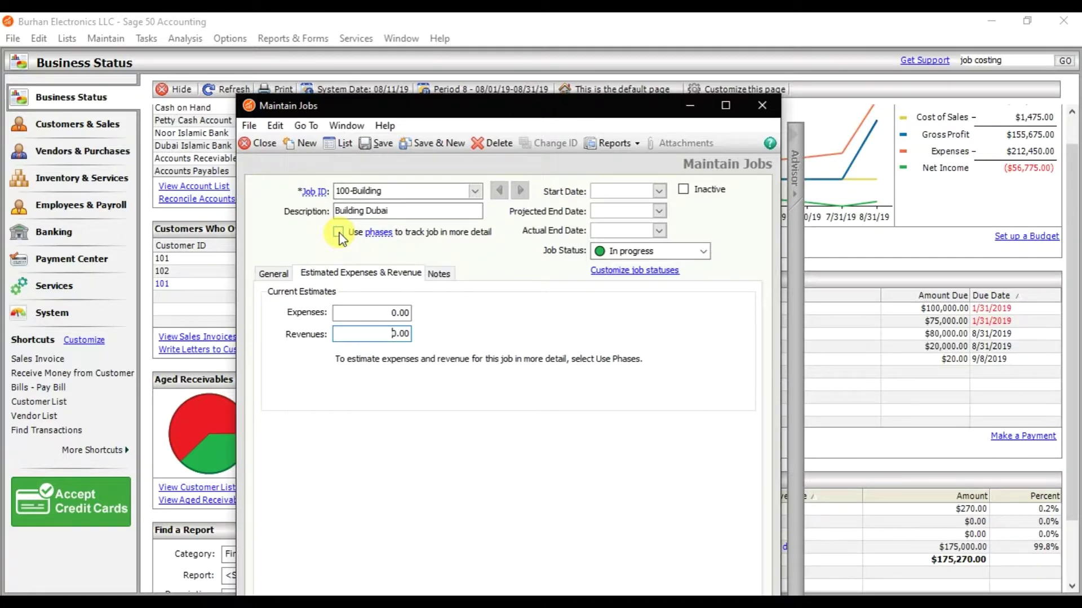
pyautogui.click(338, 232)
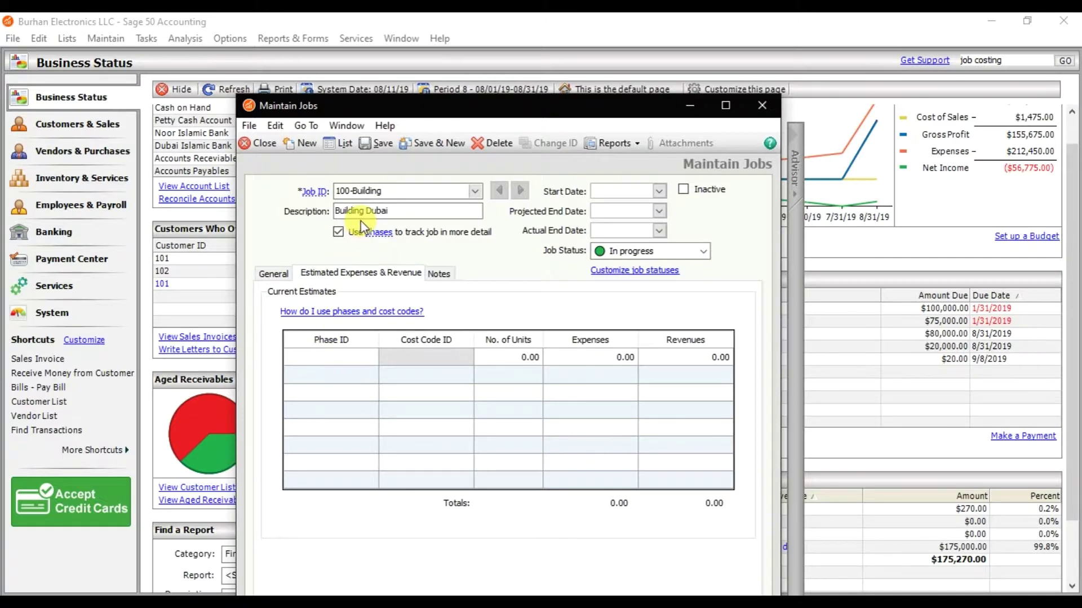
pyautogui.click(276, 276)
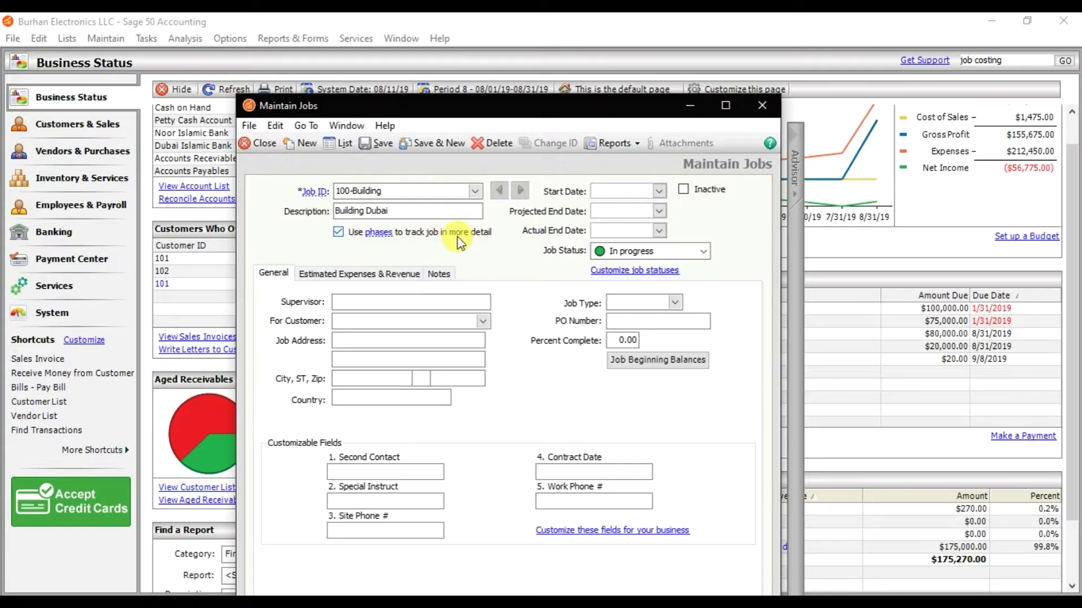
# - Set the start date to Aug 11, 2019 and the projected end date to Aug 11, 2020
pyautogui.click(620, 190)
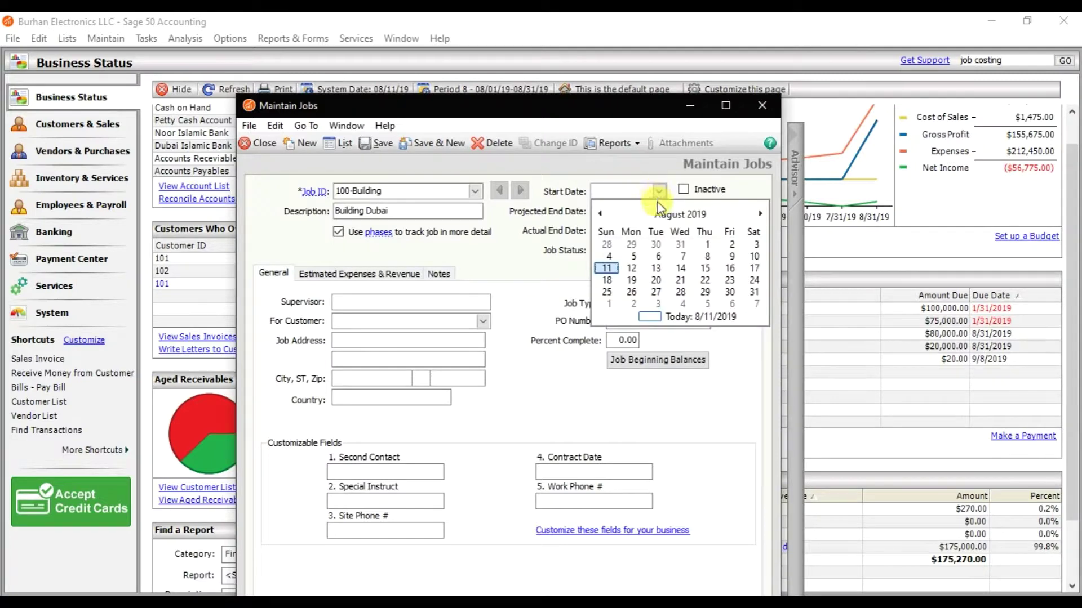
pyautogui.click(608, 269)
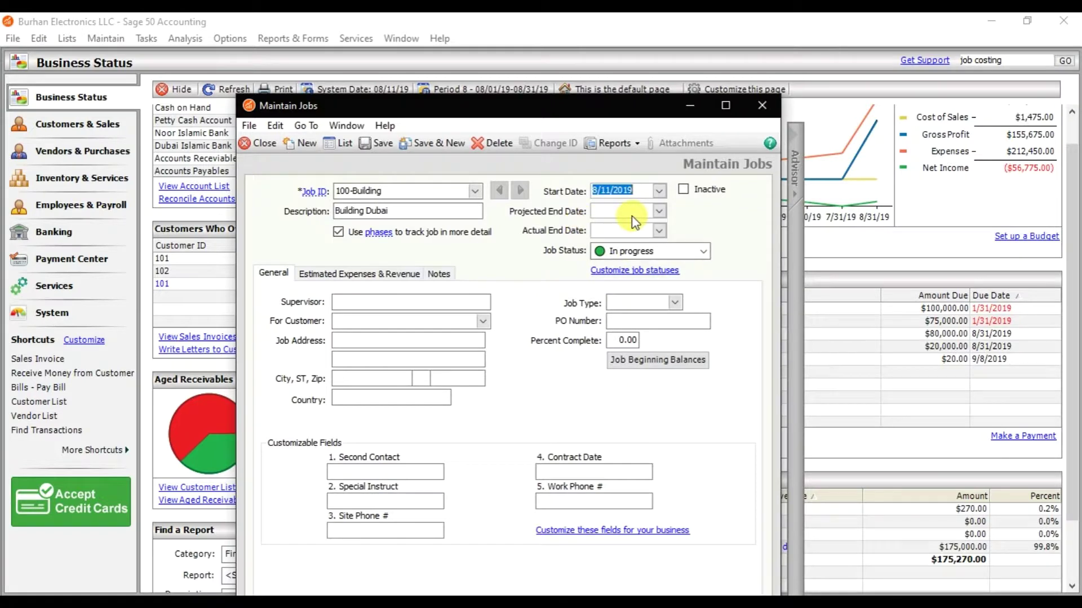
pyautogui.click(658, 210)
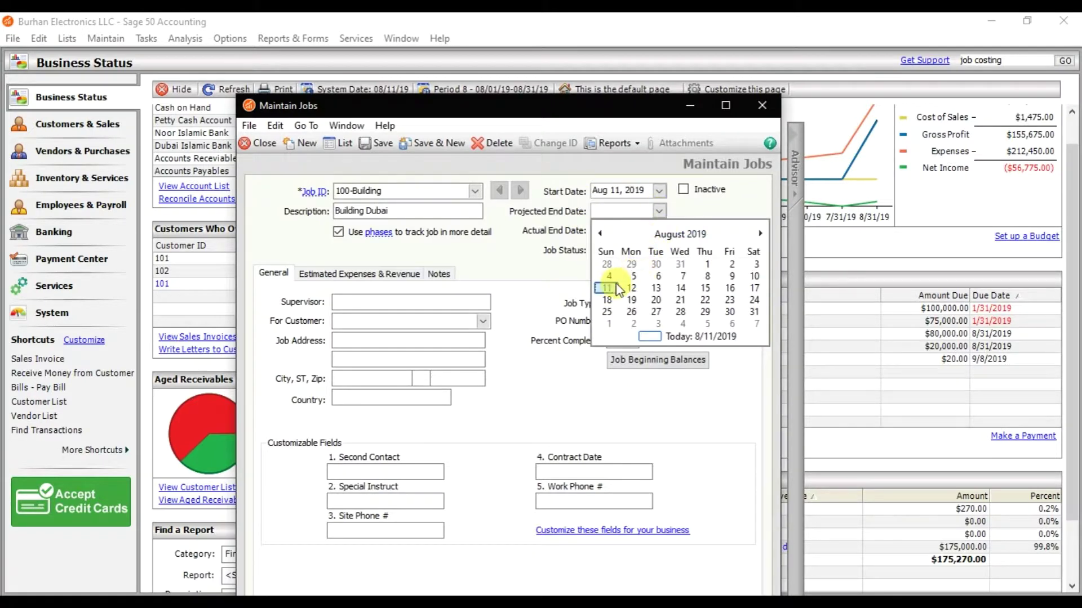
pyautogui.click(614, 287)
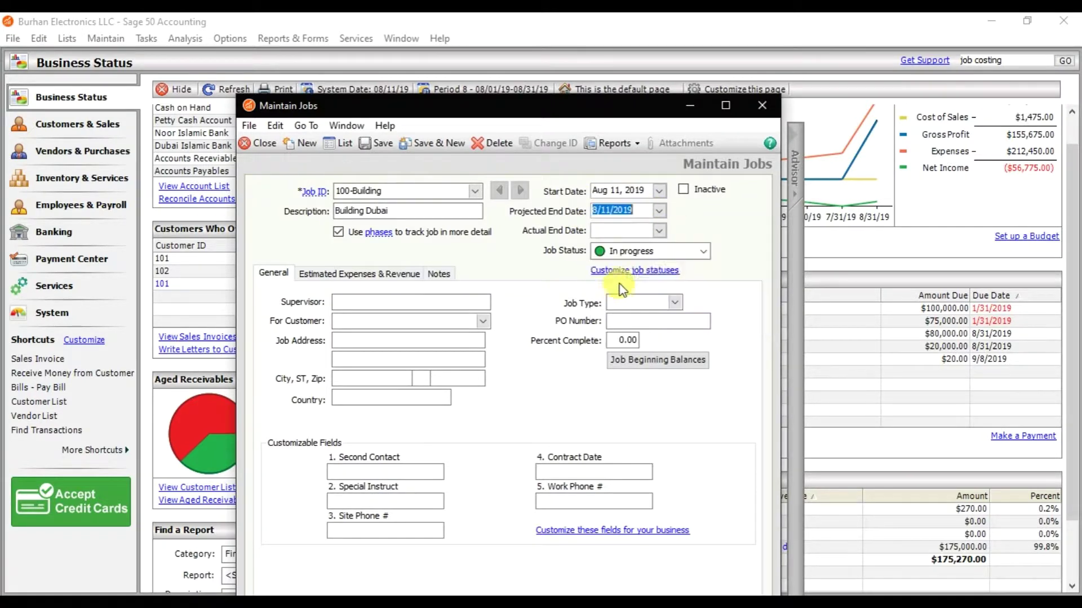
pyautogui.click(643, 215)
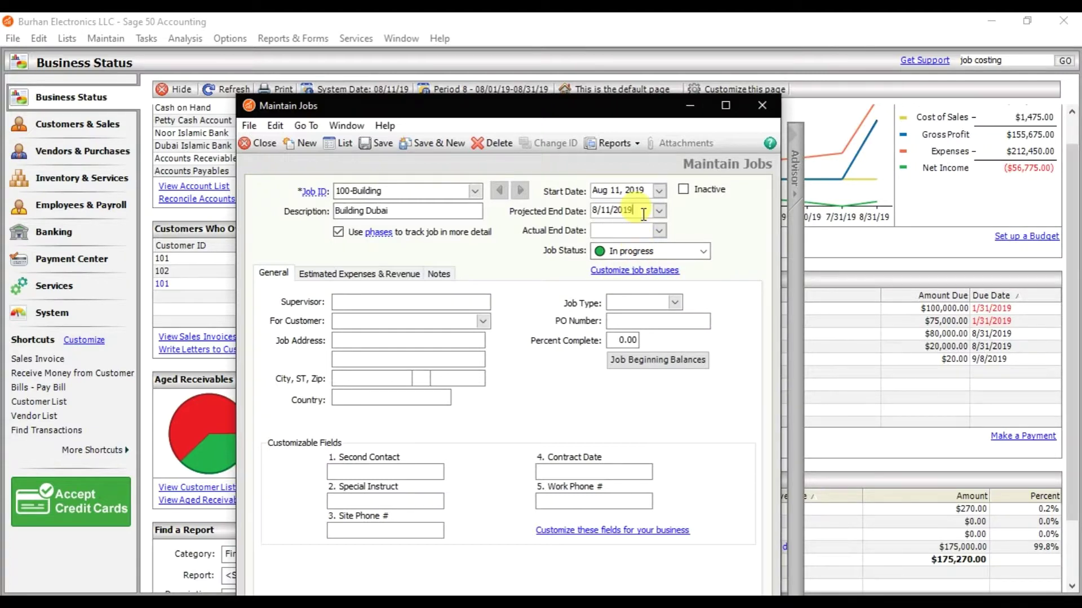
pyautogui.press('BackSpace')
pyautogui.press('BackSpace')
pyautogui.write('20')
pyautogui.press('Tab')
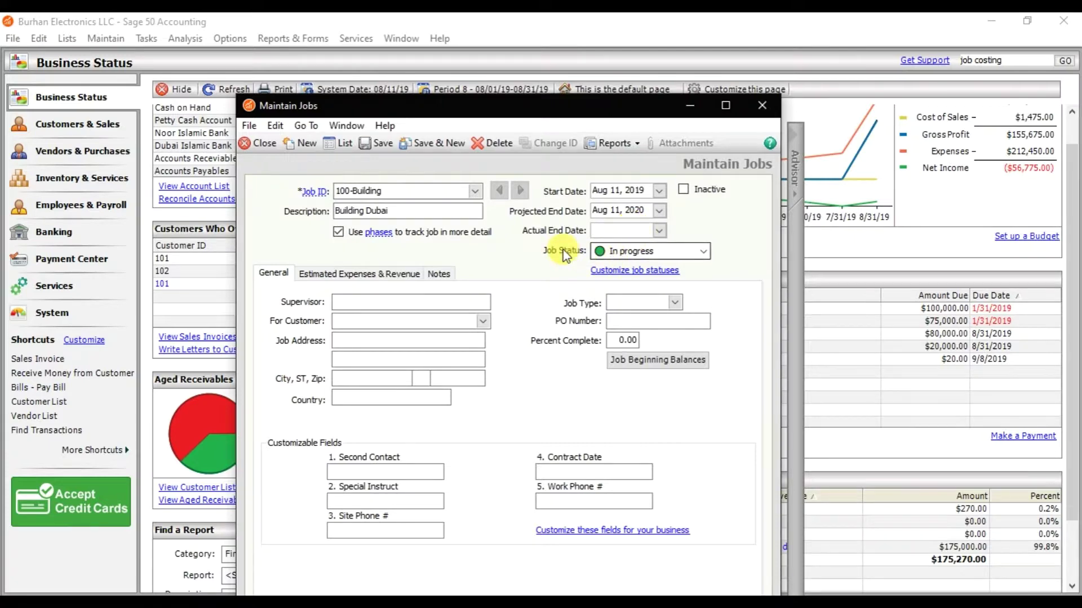
# - Keep the job status In progress and assign the job to customer 102
pyautogui.click(702, 252)
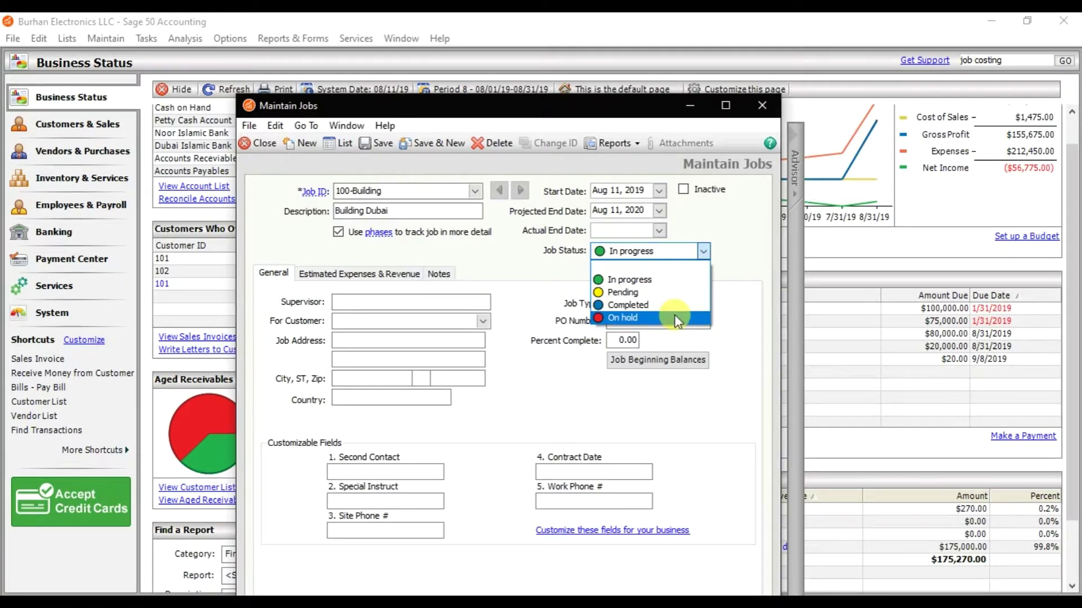
pyautogui.click(670, 284)
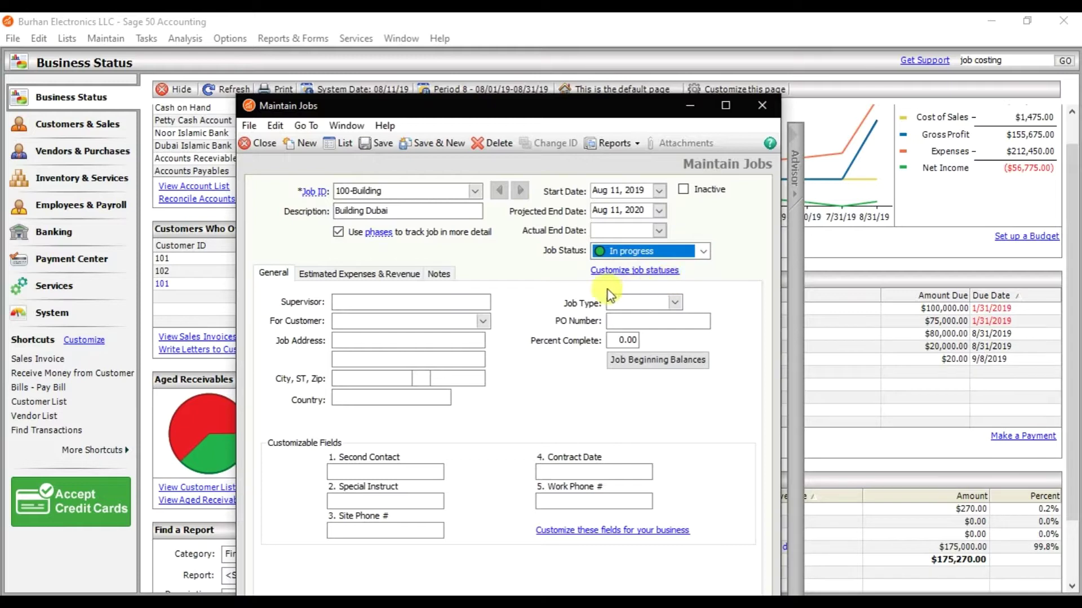
pyautogui.click(438, 304)
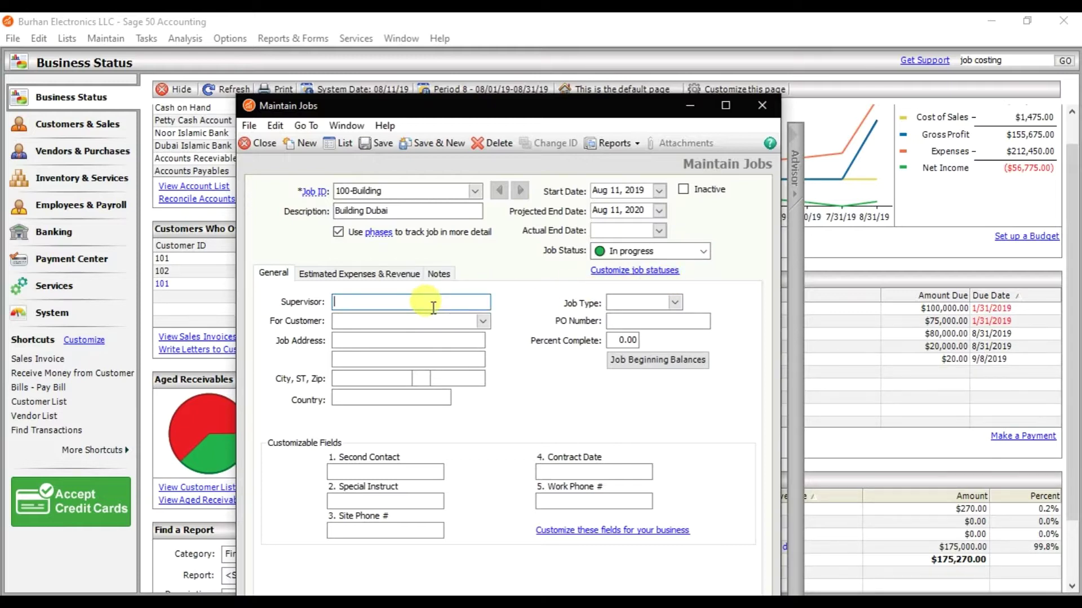
pyautogui.click(483, 321)
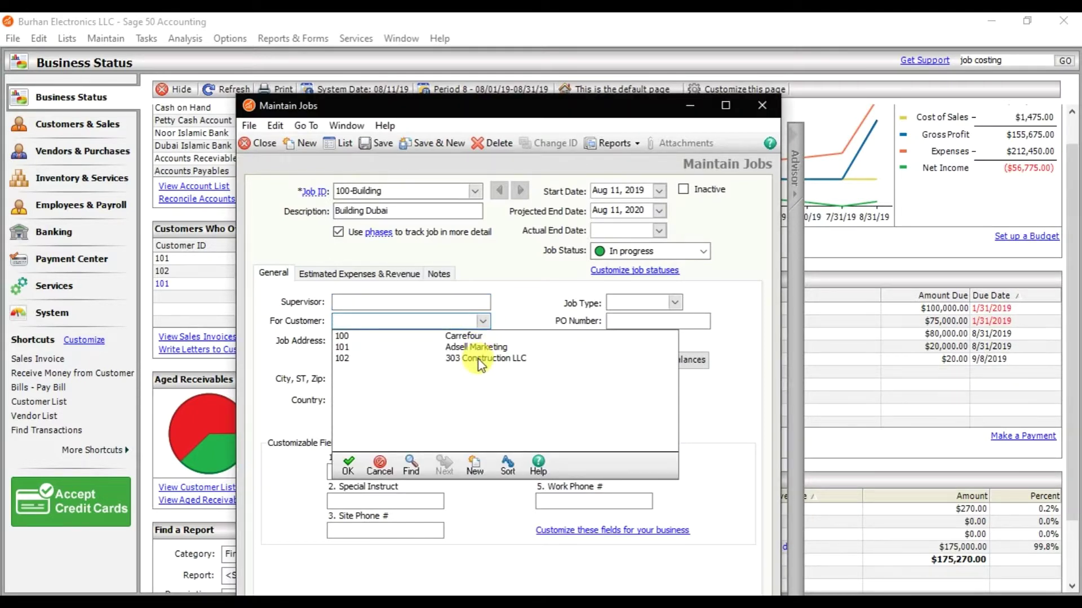
pyautogui.click(479, 359)
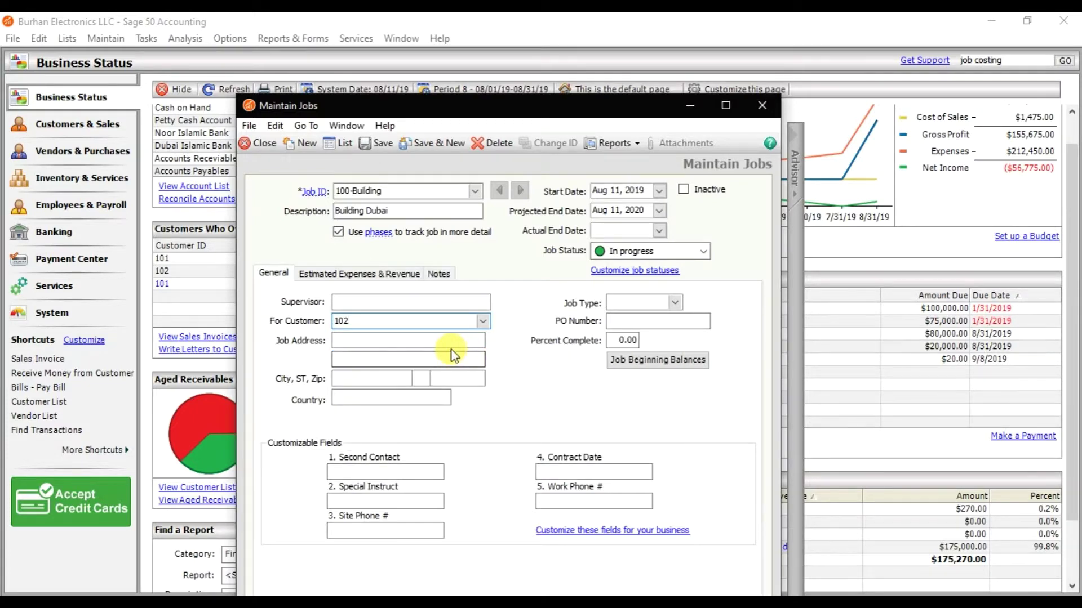
# - Set the job's location to city Dubai and country UAE
pyautogui.click(424, 338)
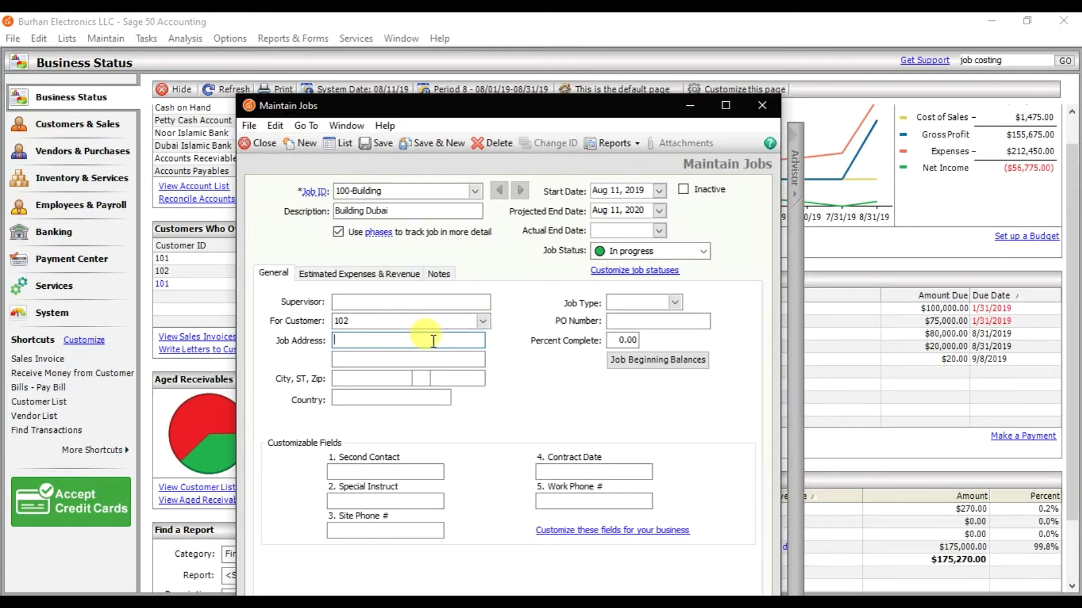
pyautogui.click(393, 379)
pyautogui.click(386, 393)
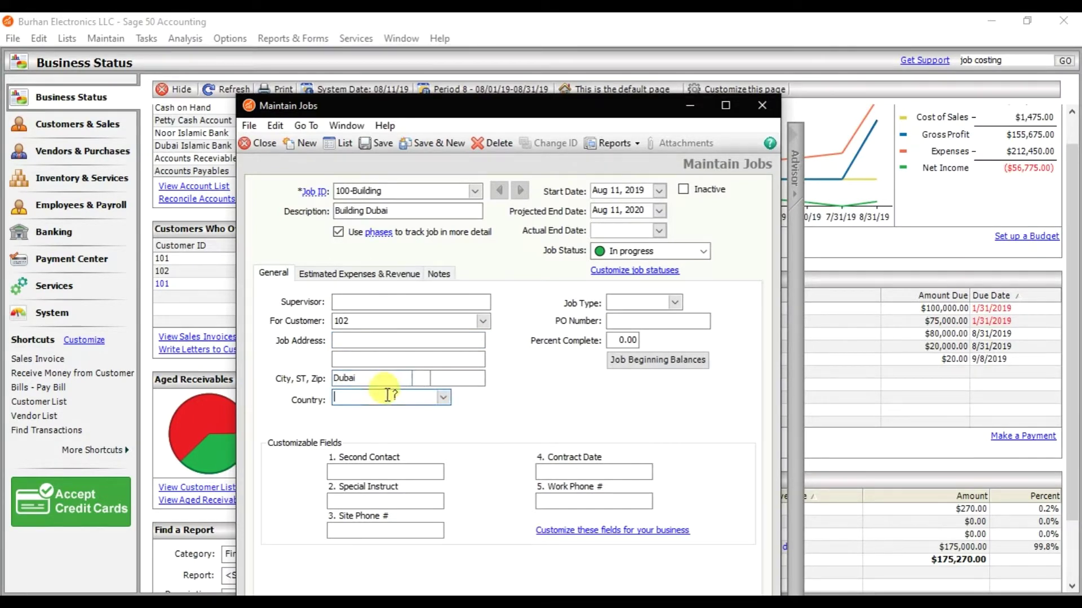
pyautogui.click(441, 401)
pyautogui.click(405, 414)
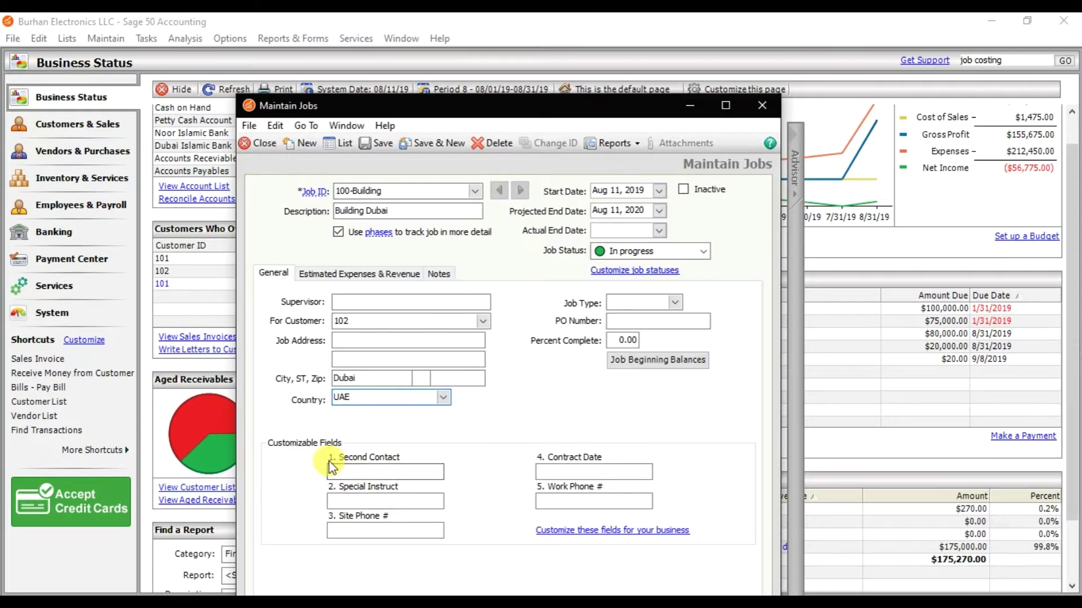
pyautogui.click(352, 471)
# - Set the job type to External and review the Percent Complete value and estimates
pyautogui.click(642, 305)
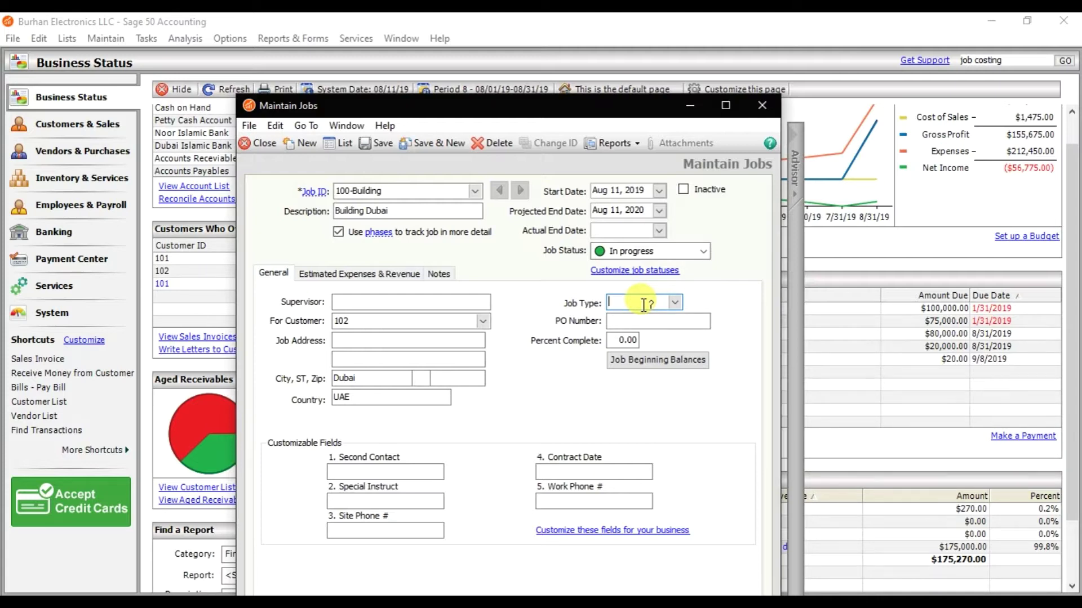
pyautogui.click(672, 309)
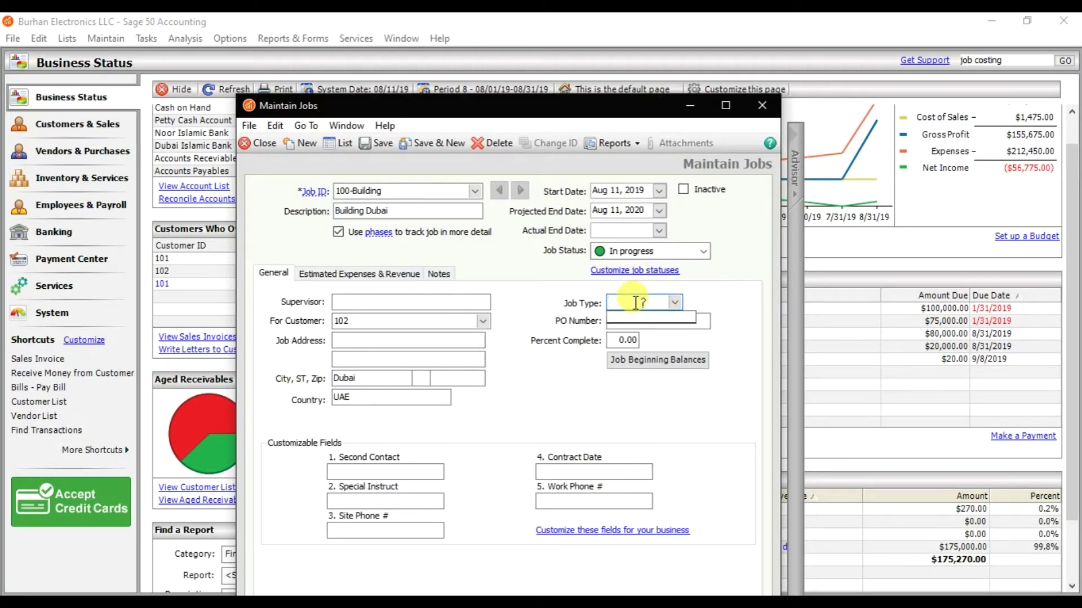
pyautogui.write('Ext')
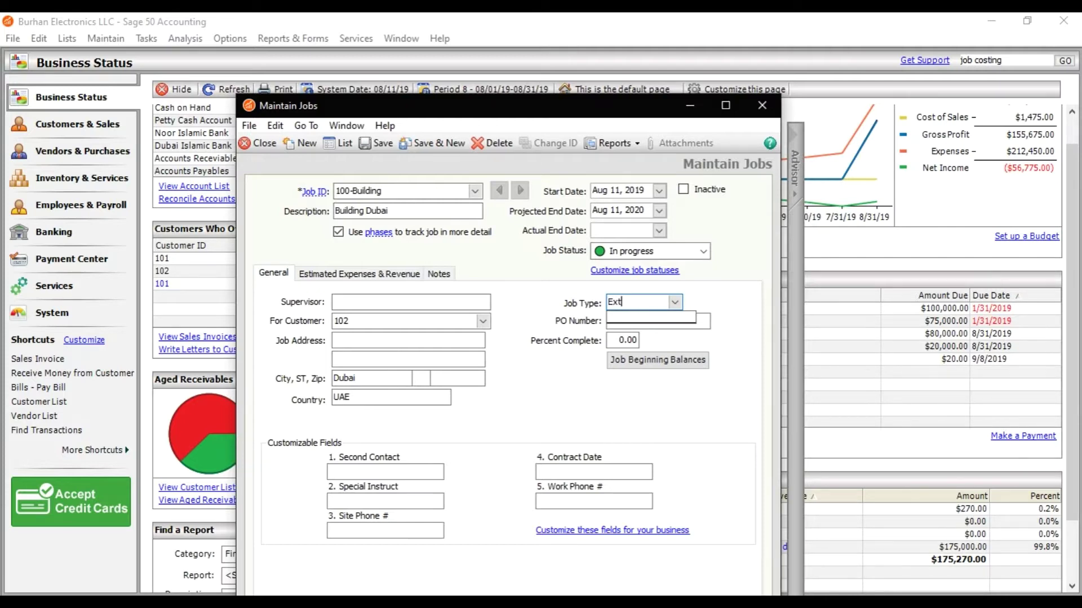
pyautogui.write('ernal')
pyautogui.press('Tab')
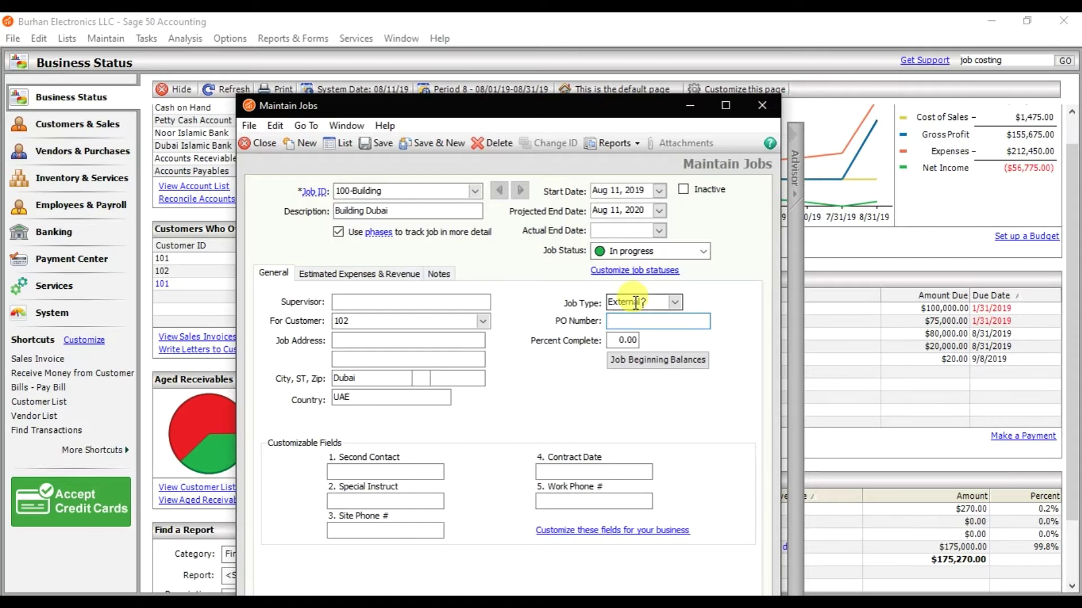
pyautogui.click(627, 340)
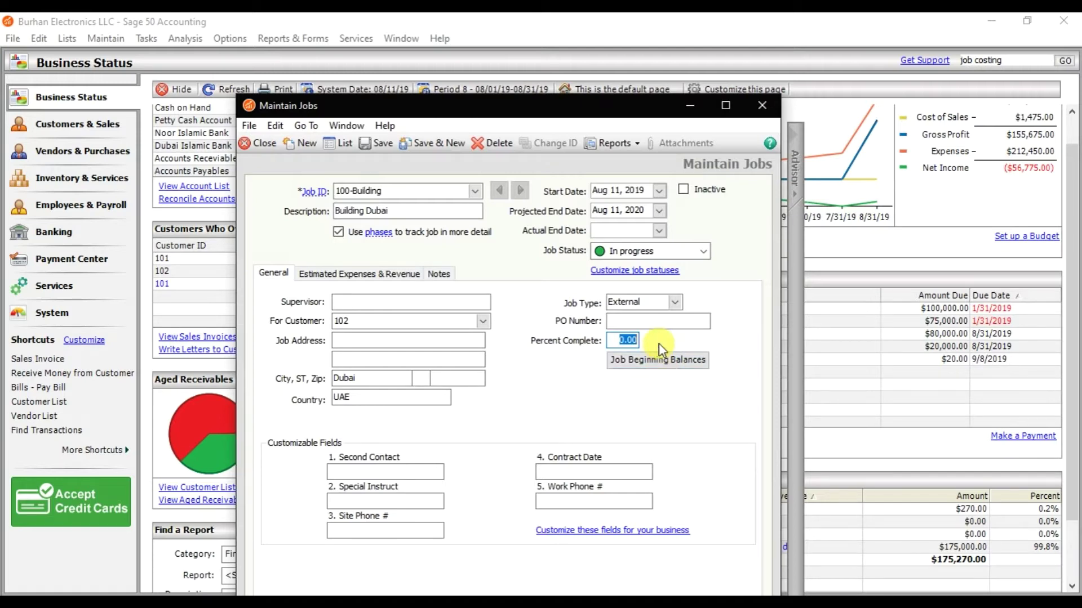
pyautogui.click(355, 279)
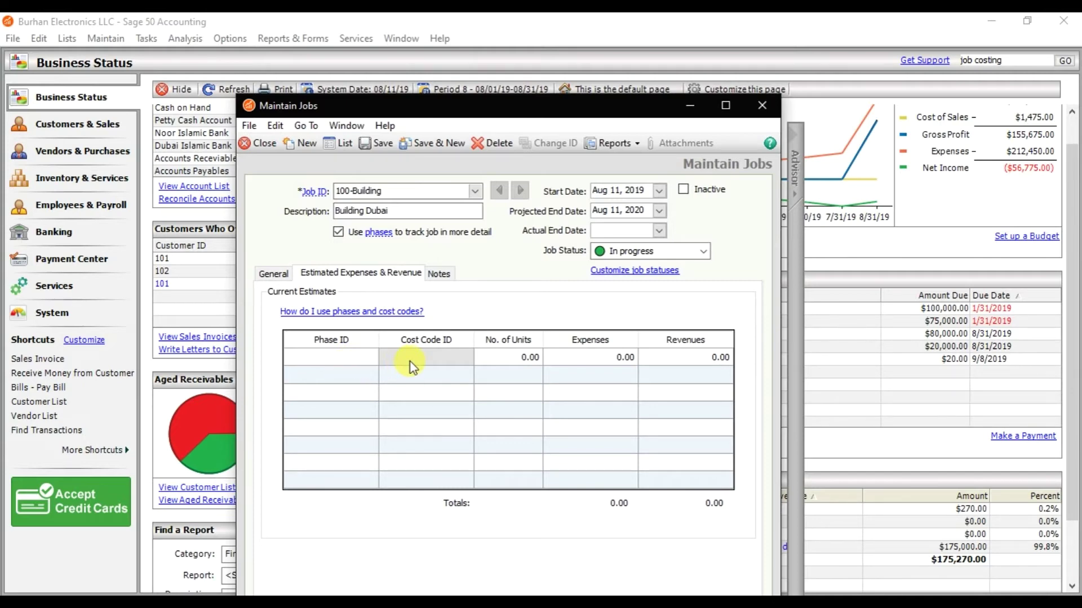
pyautogui.click(441, 276)
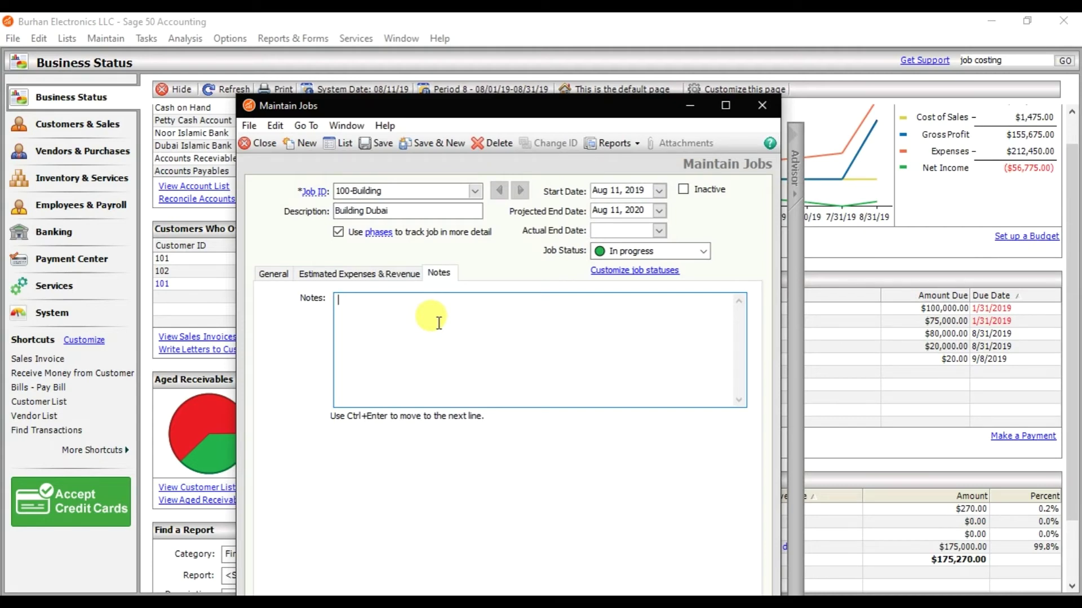
pyautogui.click(276, 274)
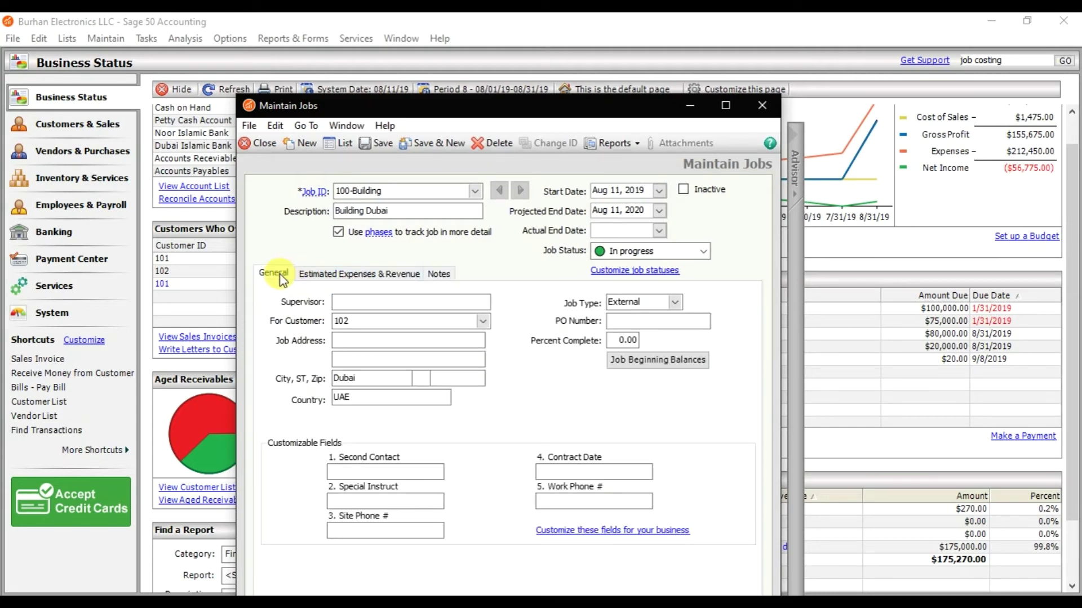